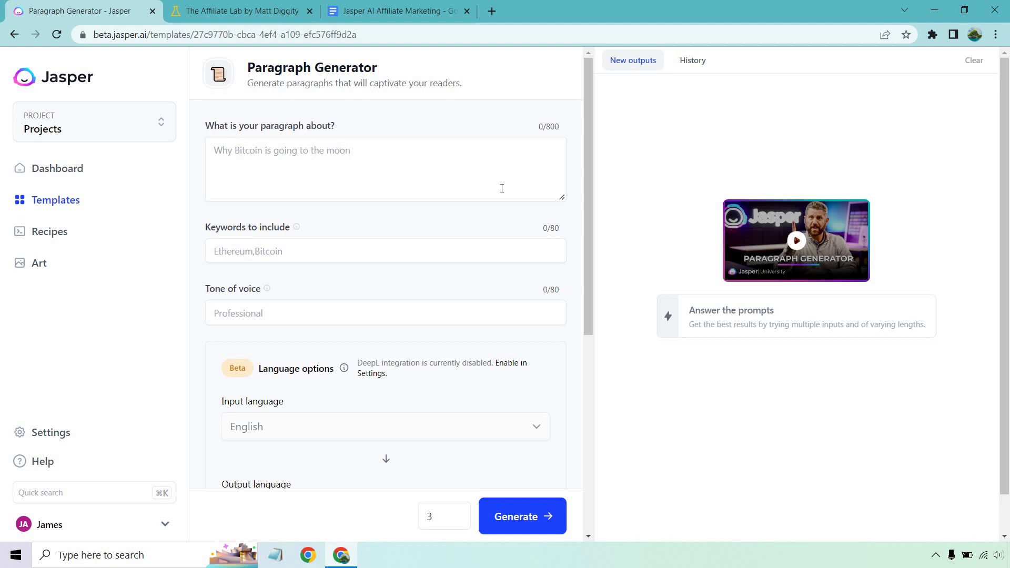
- Enter the paragraph topic "Talk about the importance of having a Facebook group with successful SEOs and online entrepreneurs."
left_click(443, 163)
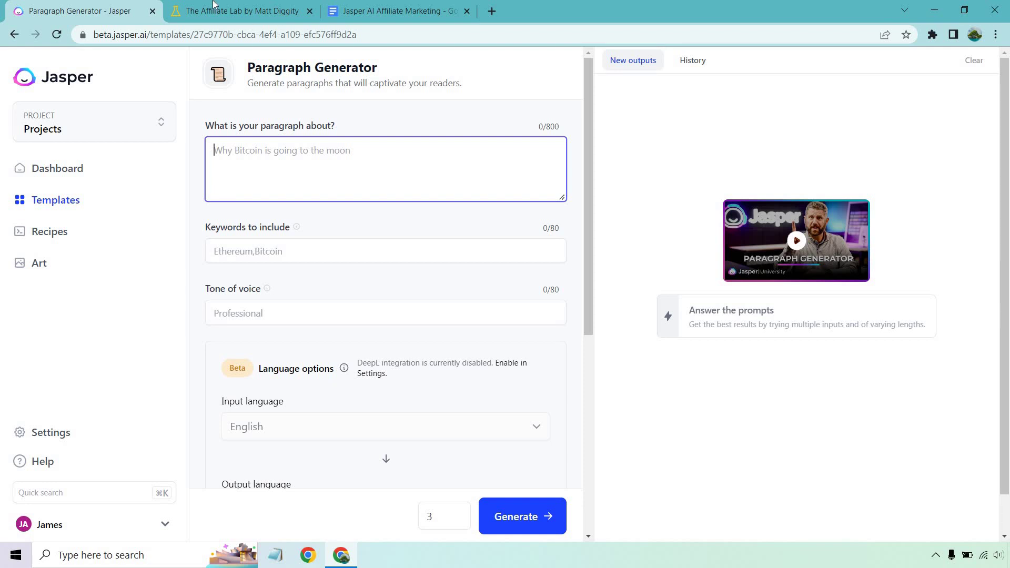
left_click(226, 11)
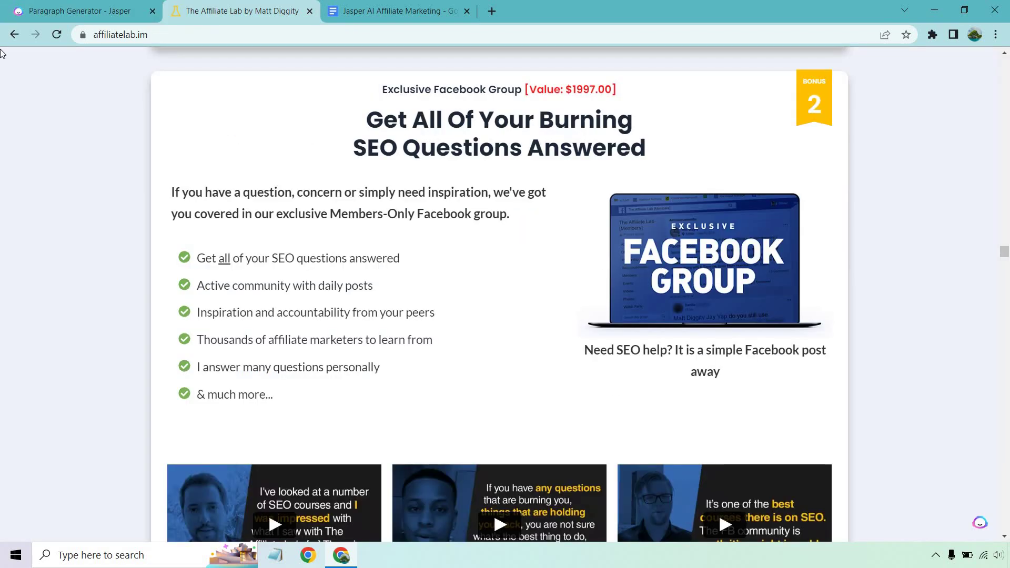
left_click(79, 10)
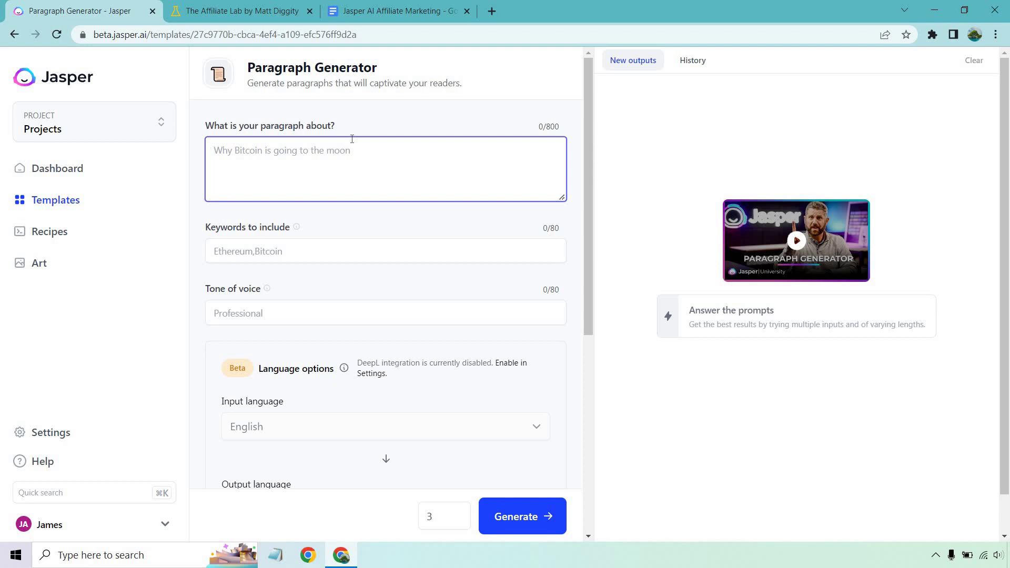
type("Talk about the imp")
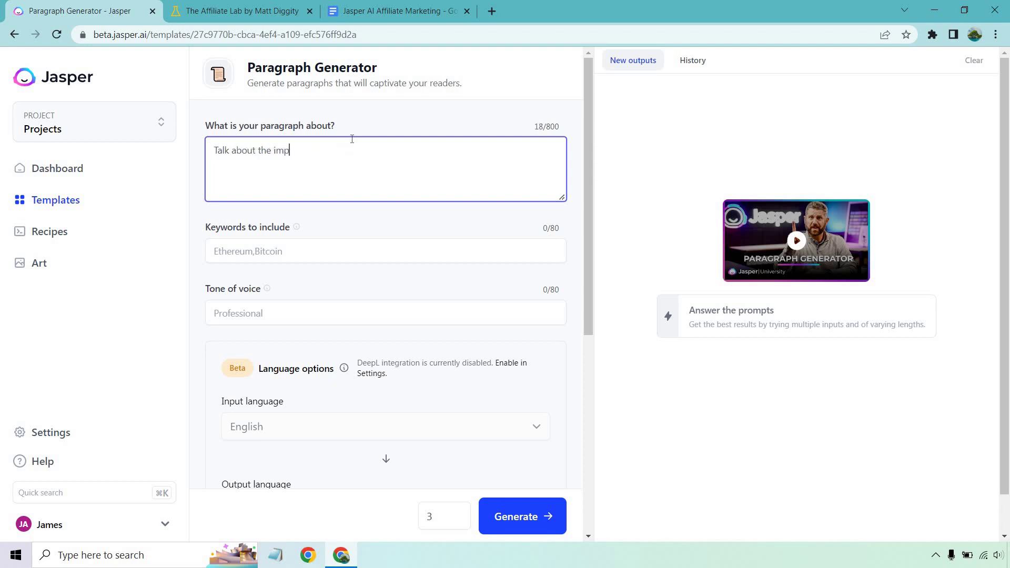
type("ortance of having a Facebook g")
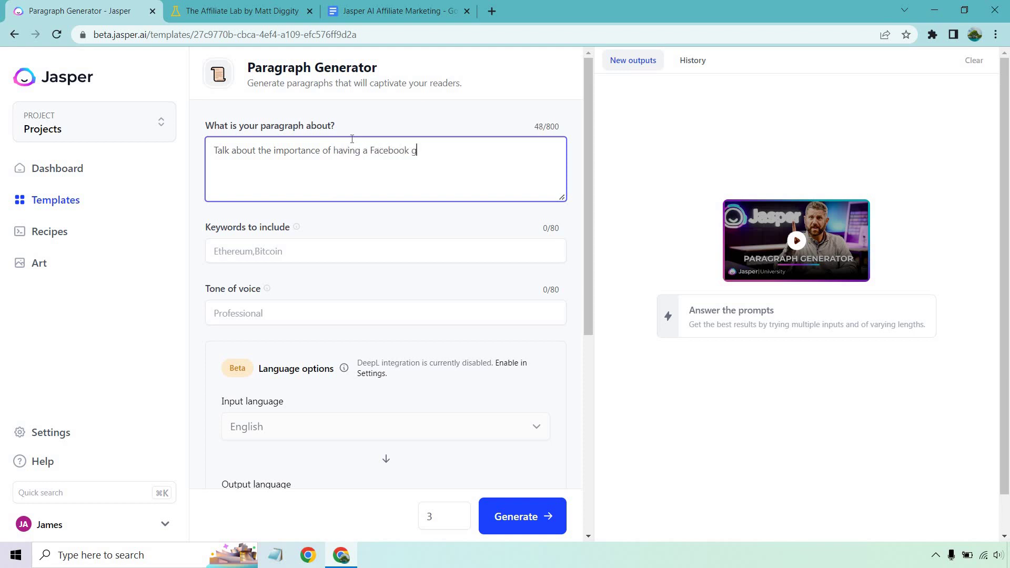
type("roup with successful SEO")
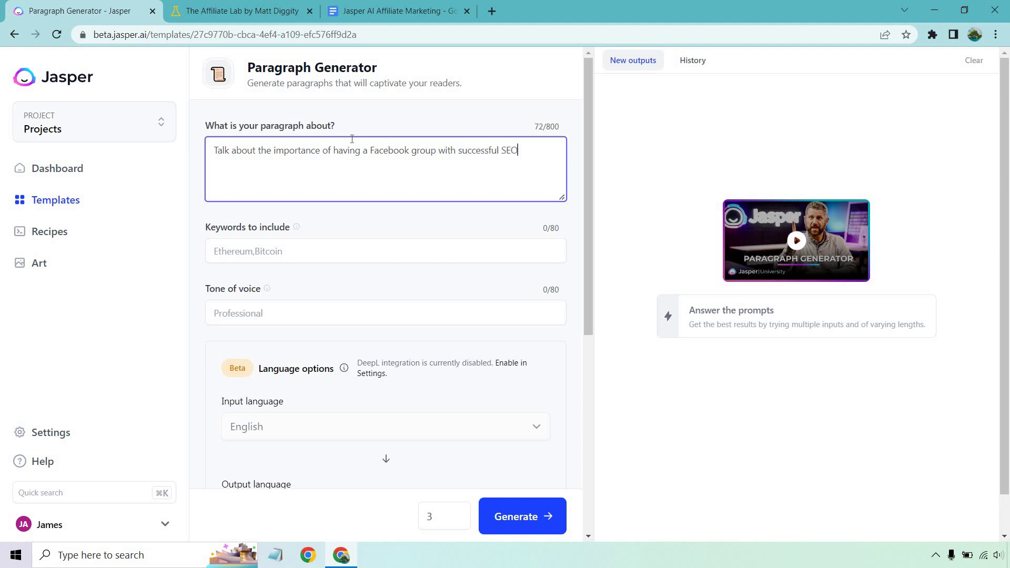
type("s and online entrepreneurs.")
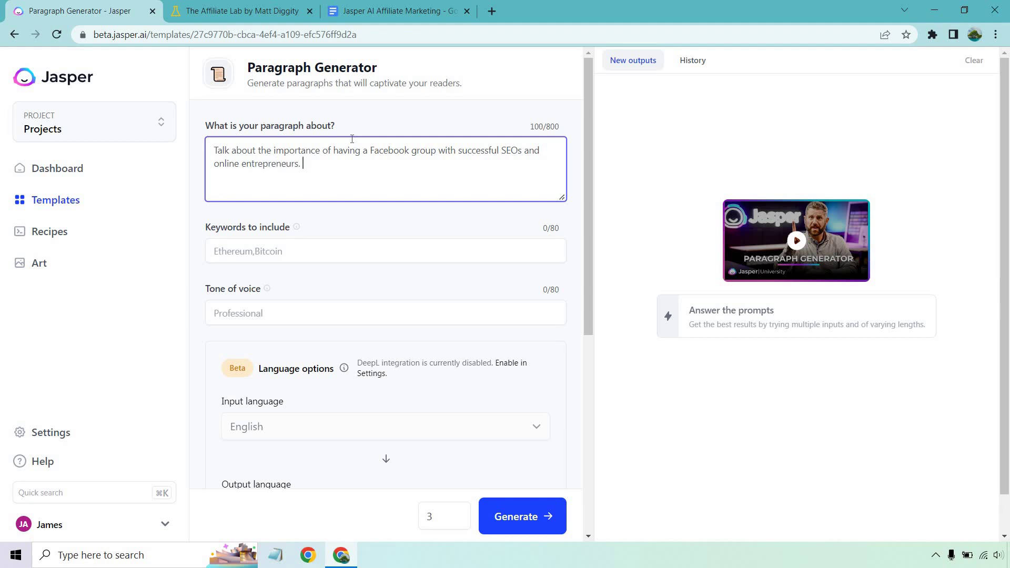
- Set the keywords to include to "facebook group" and the tone of voice to "Professional"
left_click(338, 248)
type("facebook gou")
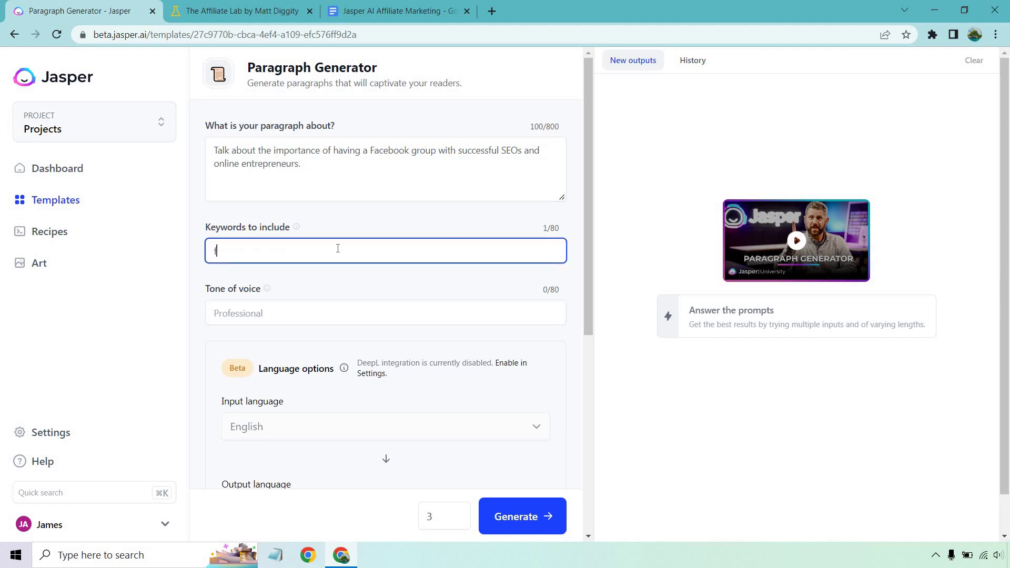
key("BackSpace")
key("BackSpace")
type("roup")
left_click(328, 314)
type("Professional")
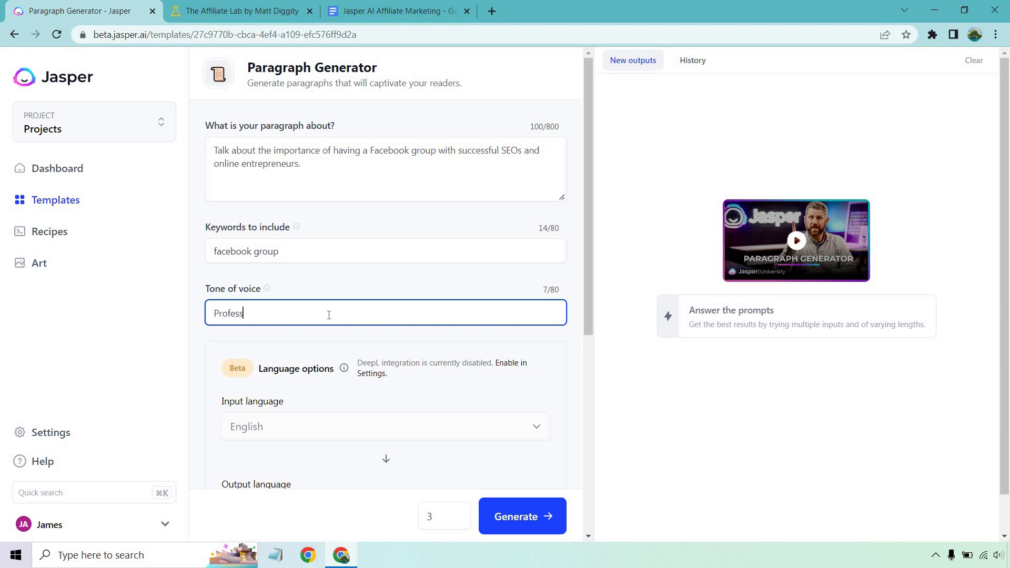
- Set the number of outputs to 1 and generate the Facebook group paragraph
double_click(442, 517)
type("1")
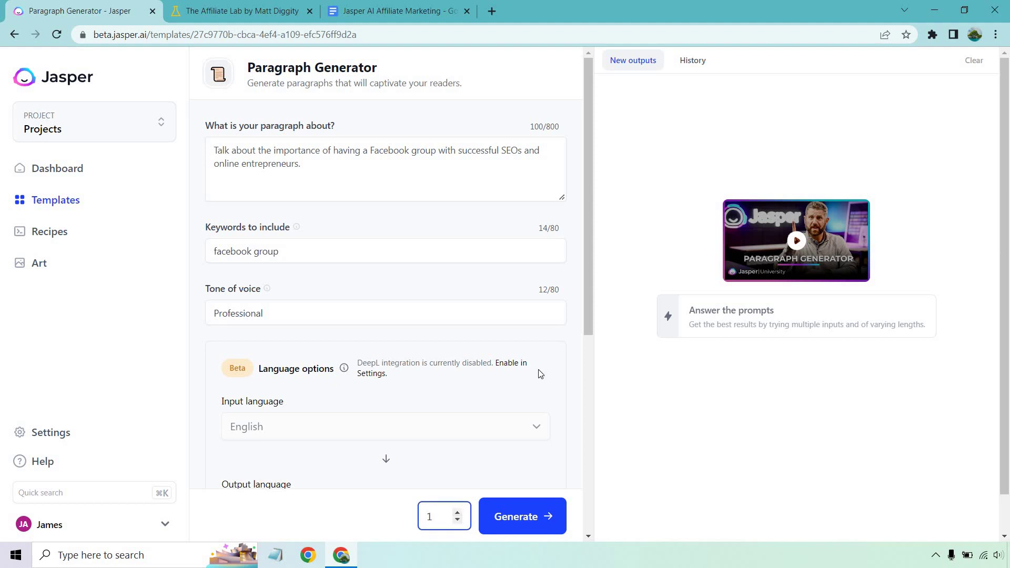
left_click(574, 300)
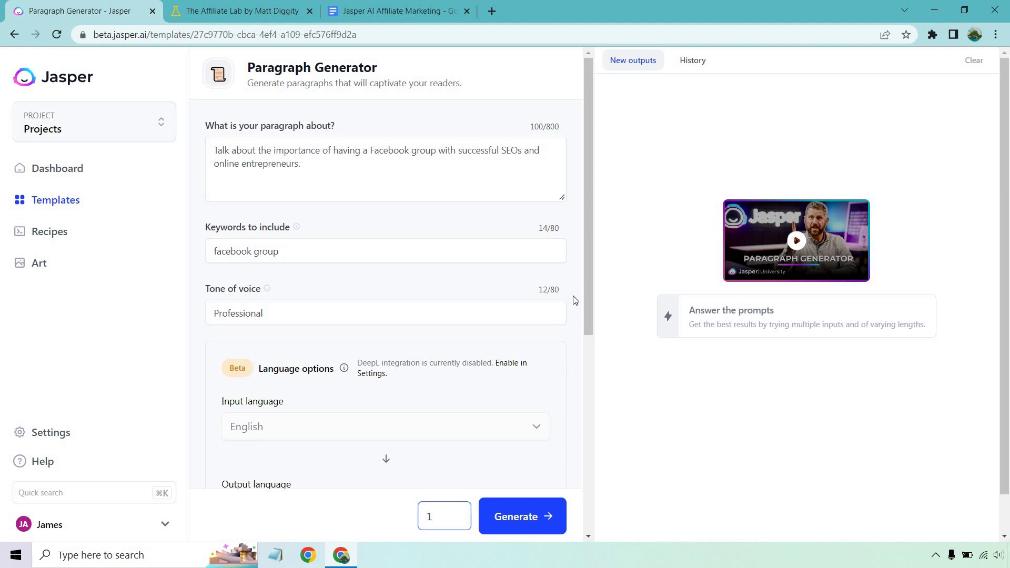
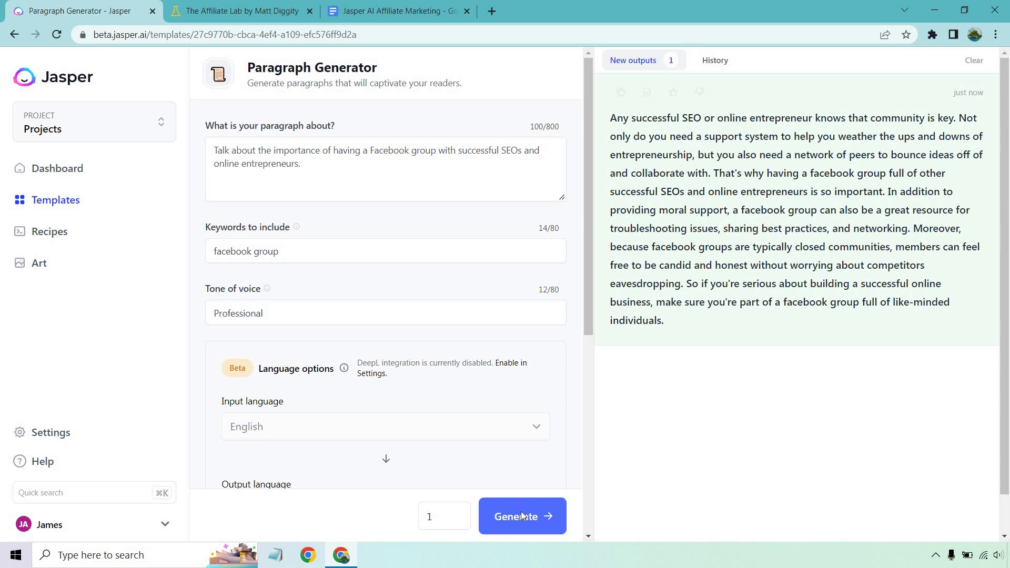
- Switch to the Affiliate Lab page and examine the bonus sections down to the Affiliate Email Marketing Masterclass and its passive income claim
left_click(232, 10)
scroll(589, 198, "down", 5)
scroll(910, 213, "down", 20)
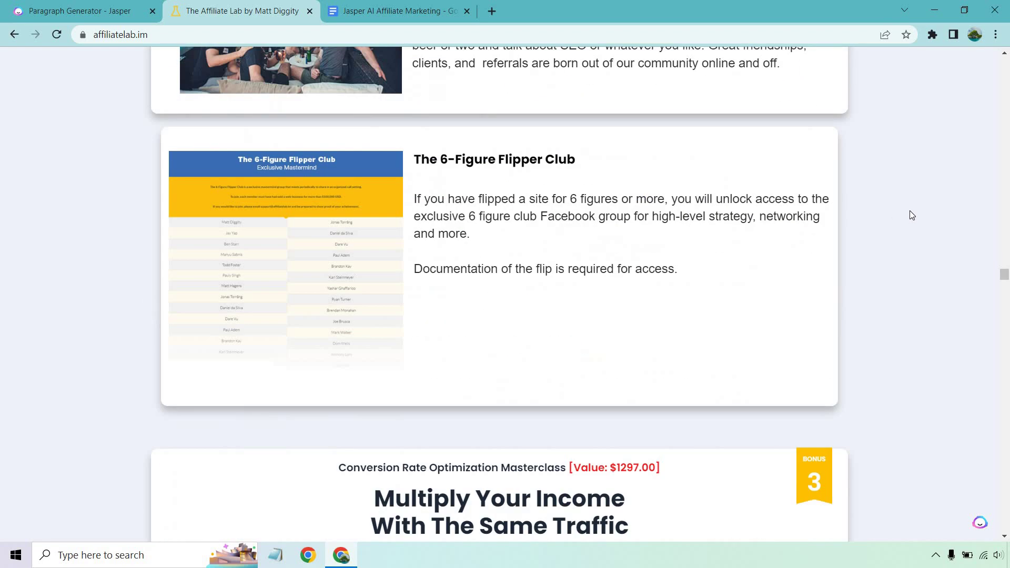
scroll(911, 194, "down", 7)
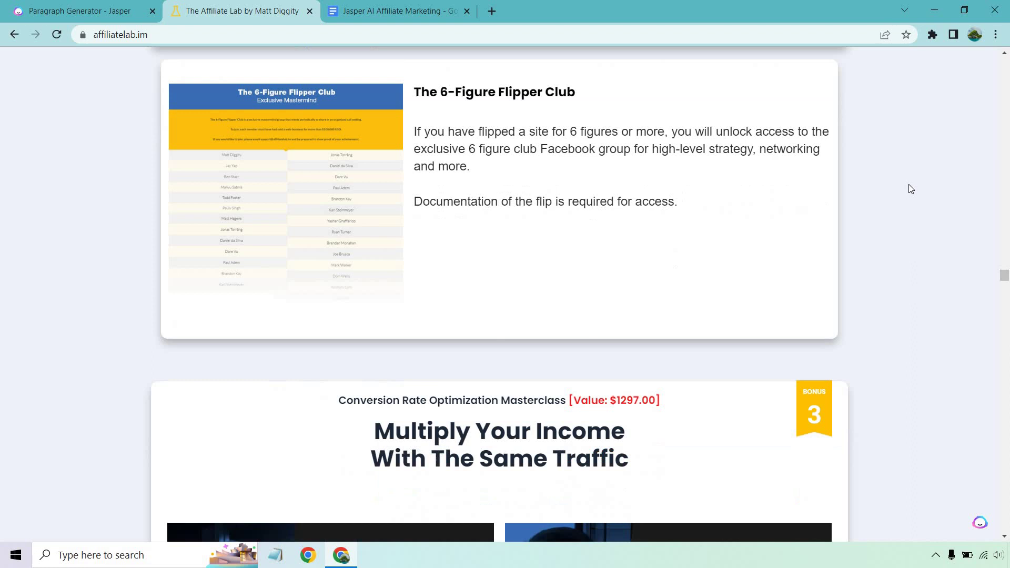
scroll(919, 181, "down", 1)
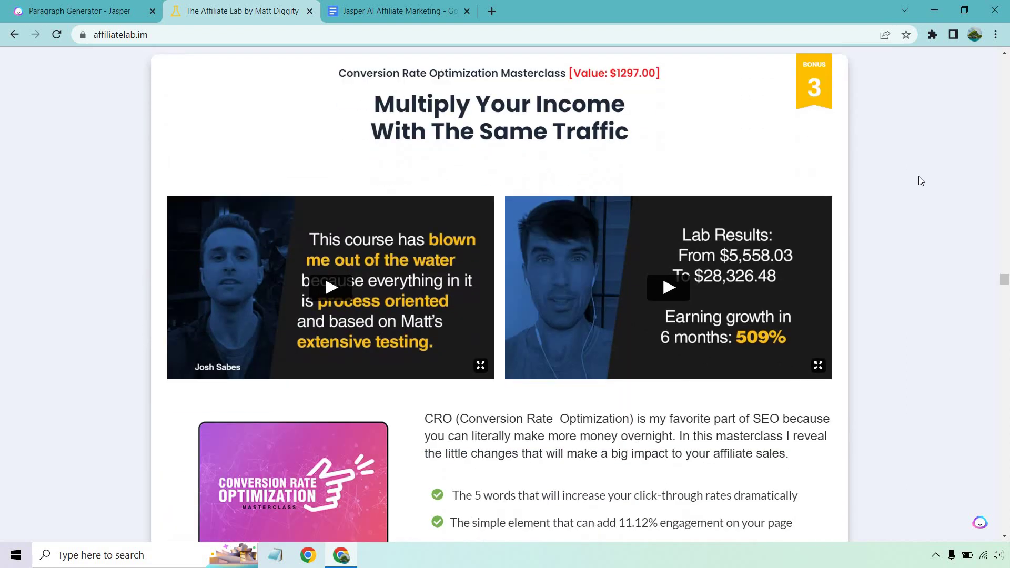
scroll(925, 174, "down", 12)
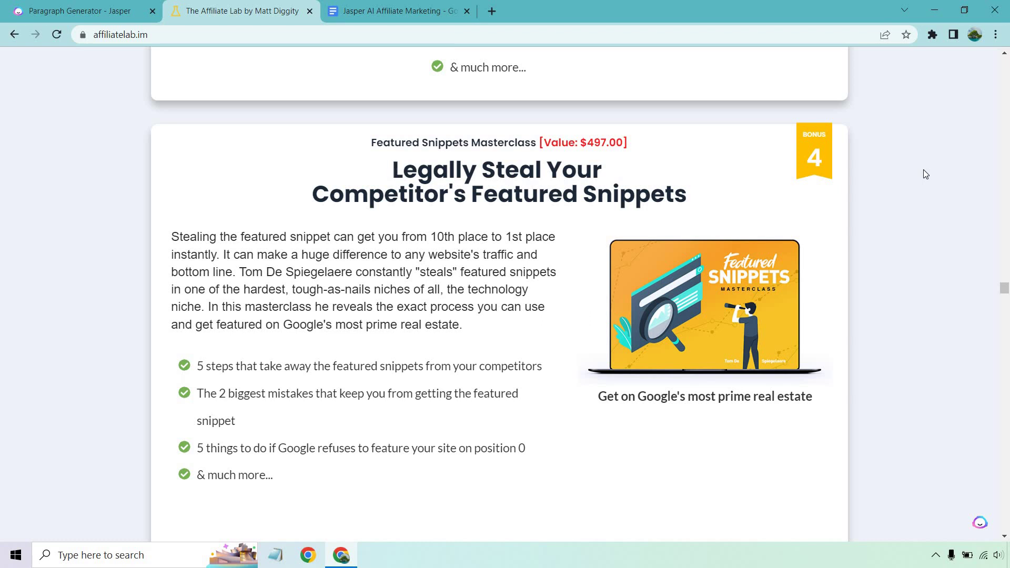
scroll(923, 169, "down", 1)
left_click_drag(239, 206, 352, 206)
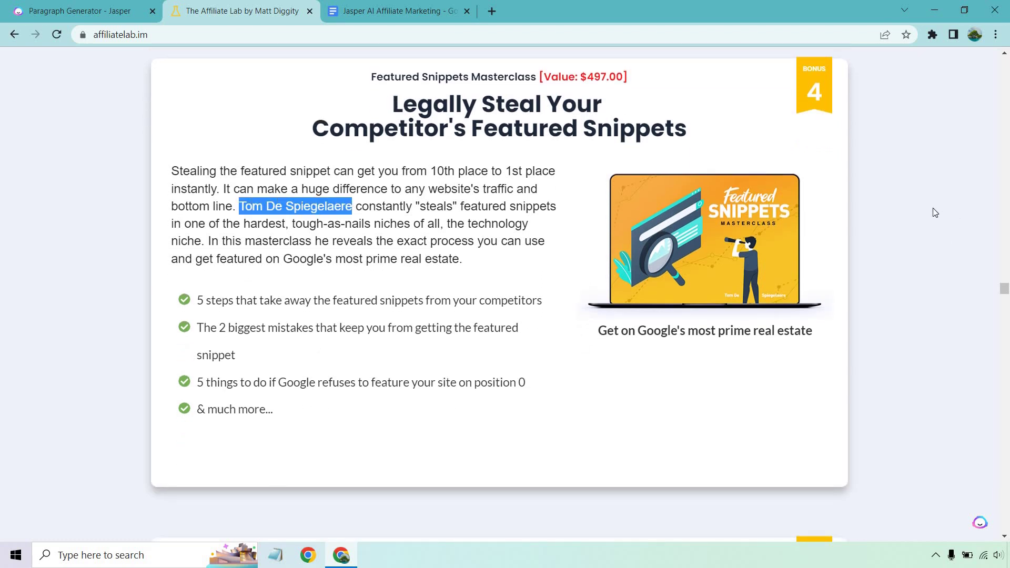
scroll(920, 187, "down", 4)
scroll(919, 206, "down", 3)
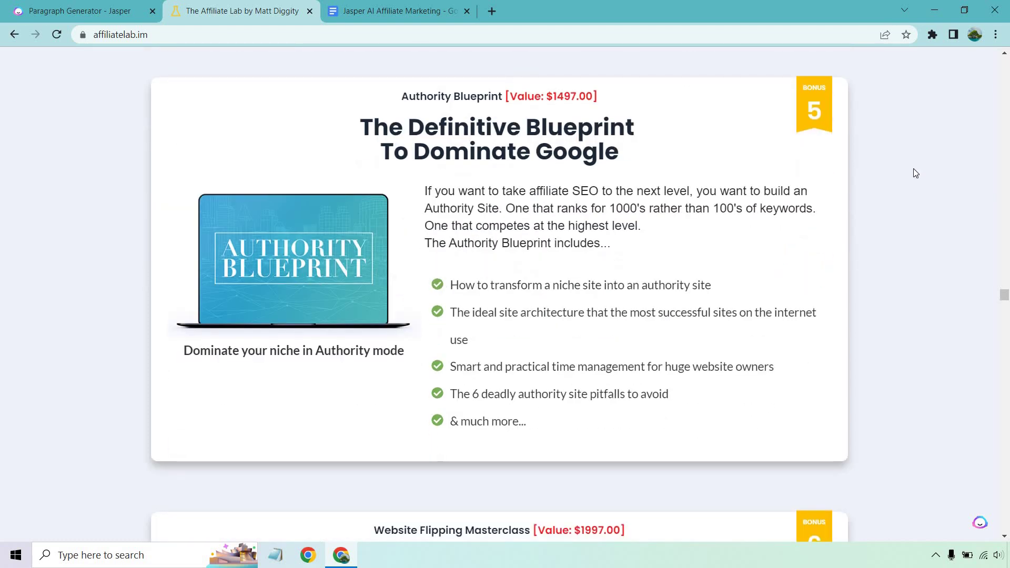
scroll(914, 161, "down", 6)
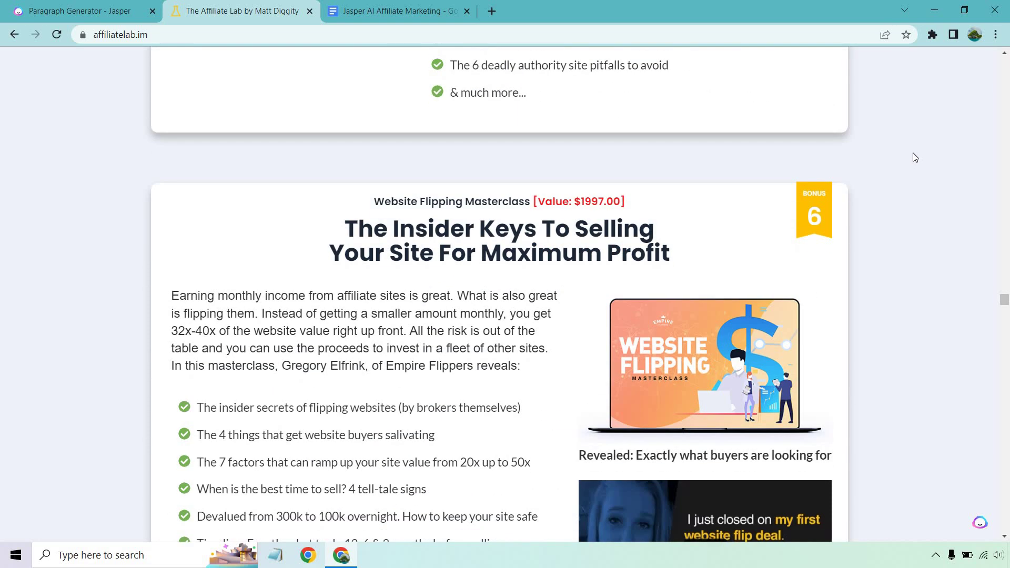
scroll(914, 157, "down", 15)
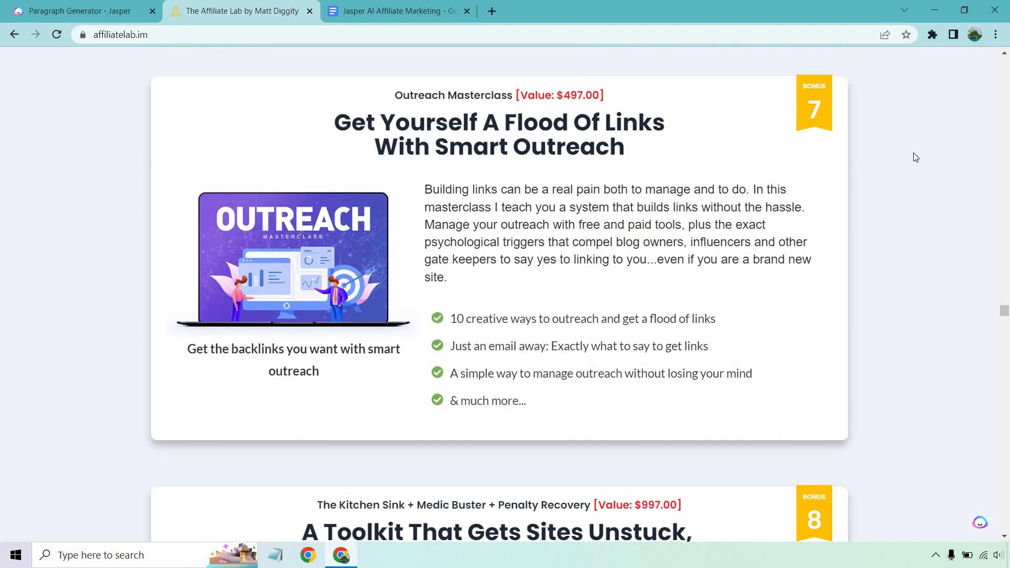
scroll(913, 156, "down", 17)
scroll(916, 158, "down", 3)
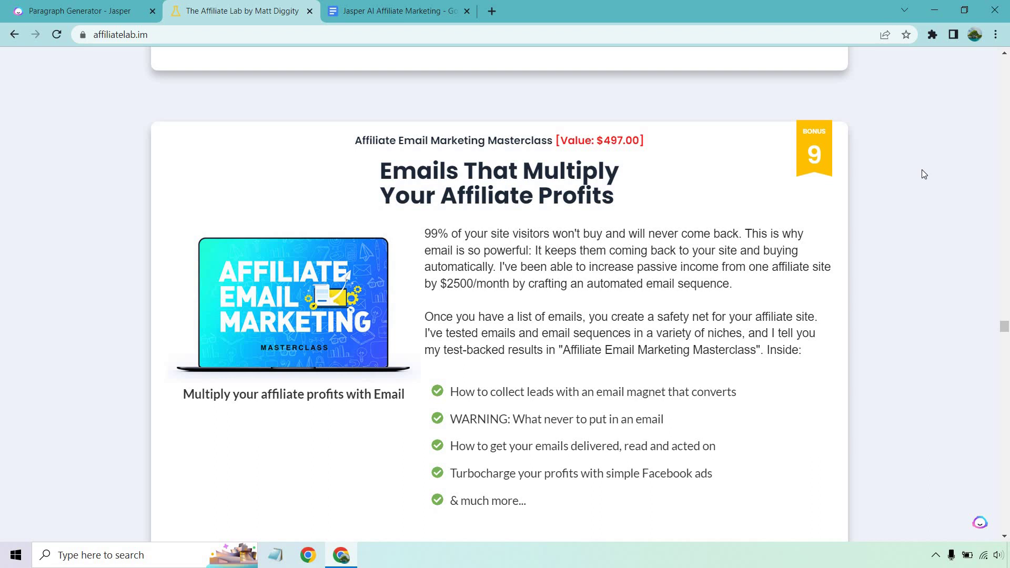
scroll(923, 174, "down", 1)
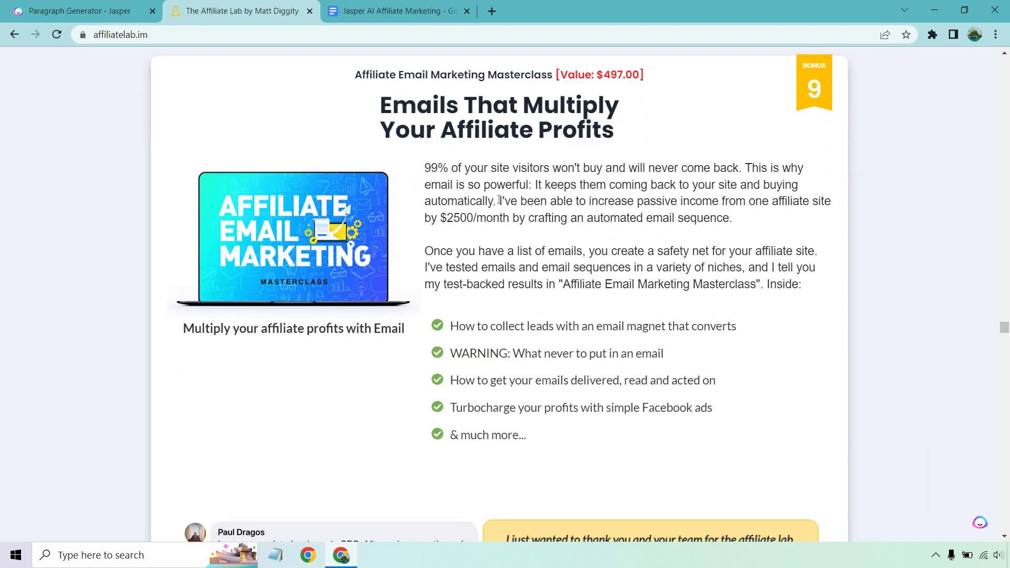
left_click_drag(494, 201, 729, 215)
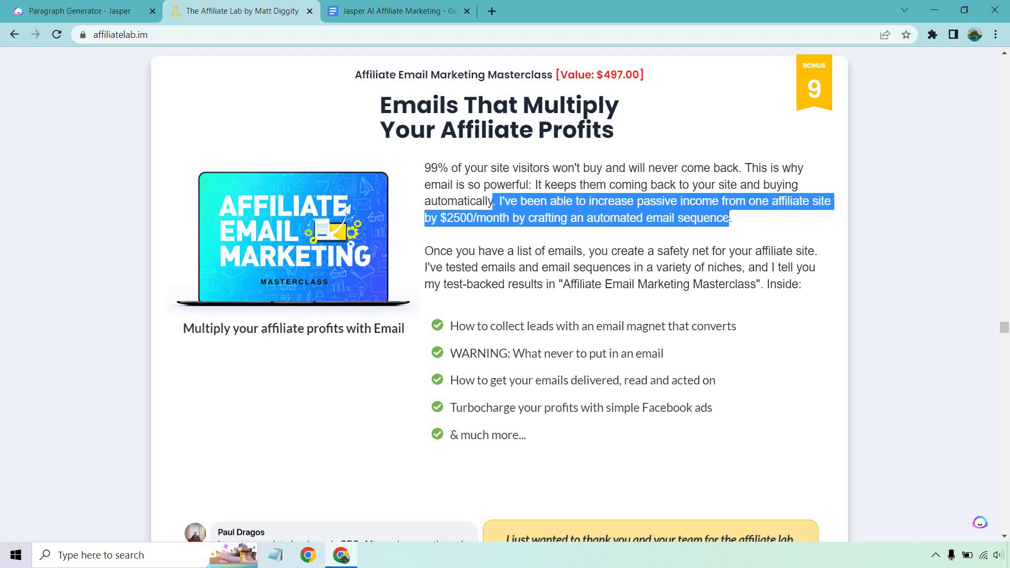
left_click(752, 213)
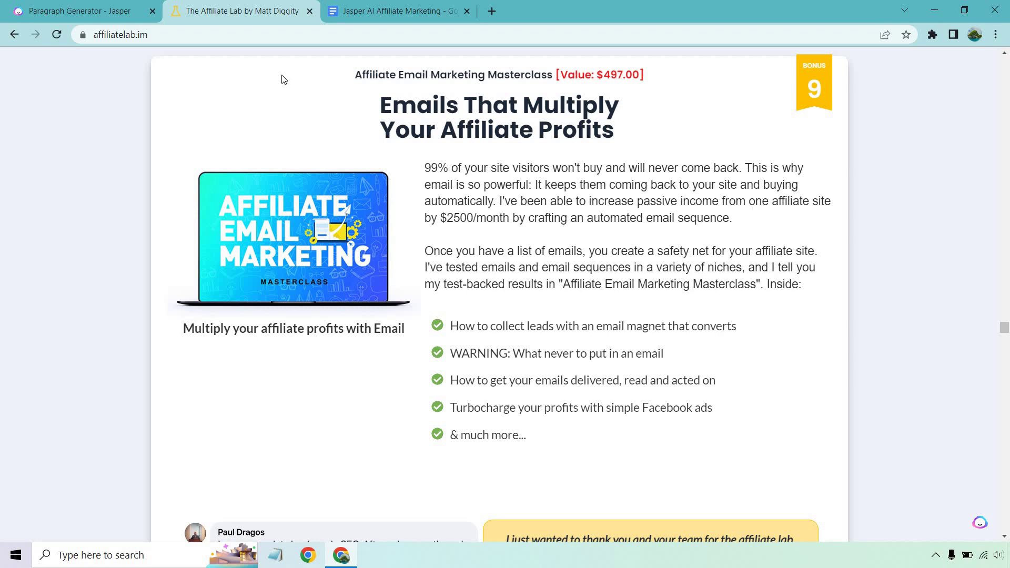
- Copy the generated Facebook group paragraph from Jasper into the Jasper AI Affiliate Marketing Google Doc, followed by a blank line
left_click(113, 7)
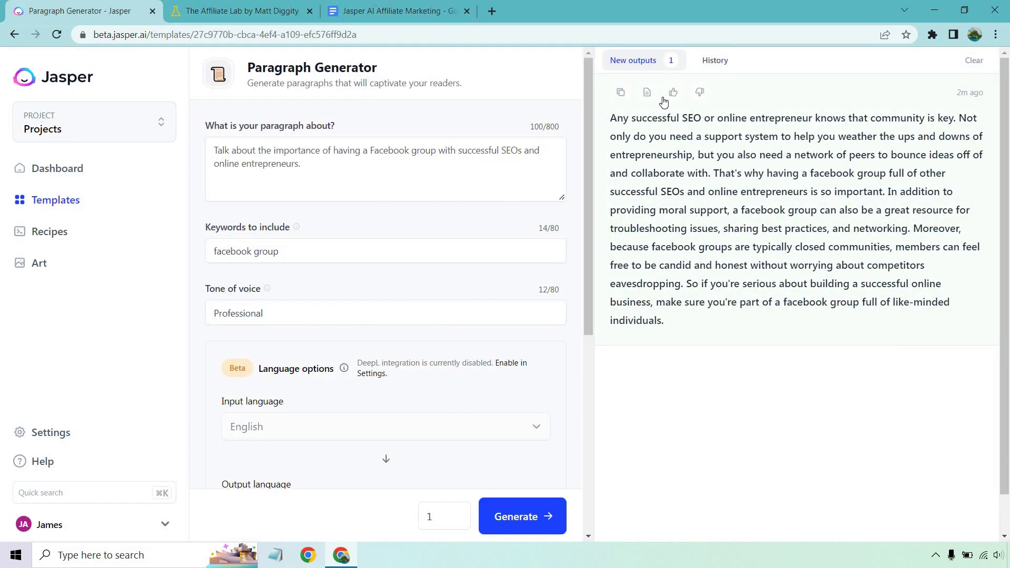
left_click(620, 93)
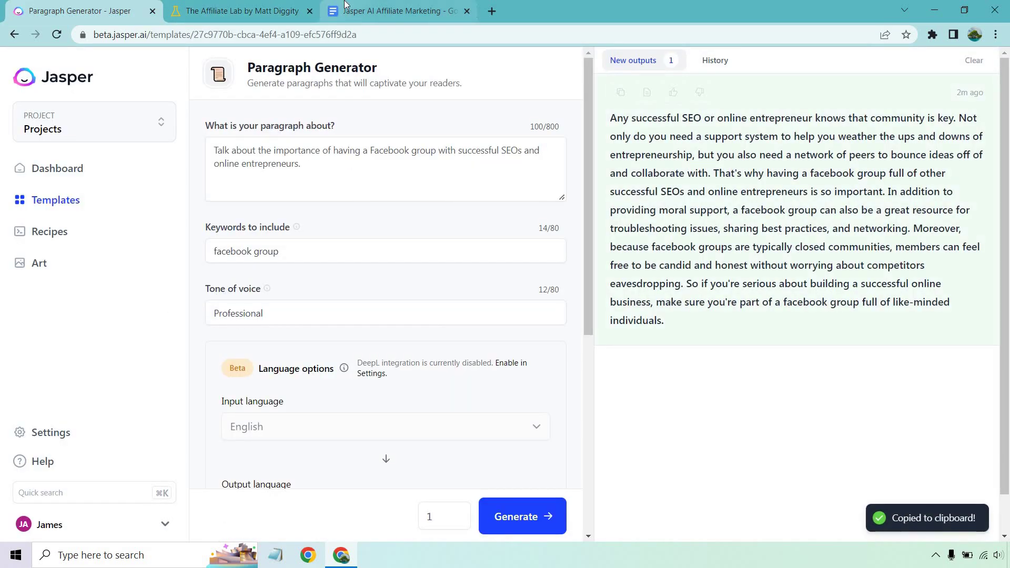
left_click(457, 9)
key("ctrl+v")
key("Return")
key("Return")
- Clear Jasper's outputs and generate from "Talk about the benefits of automation for email marketing, and how it can make you more money."
left_click(100, 7)
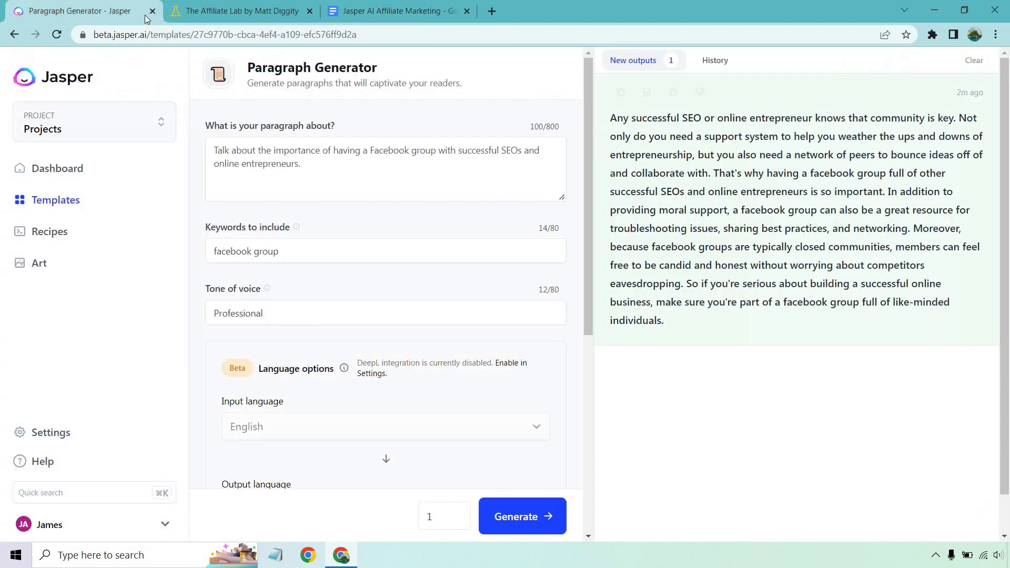
left_click(972, 60)
left_click(323, 162)
key("ctrl+a")
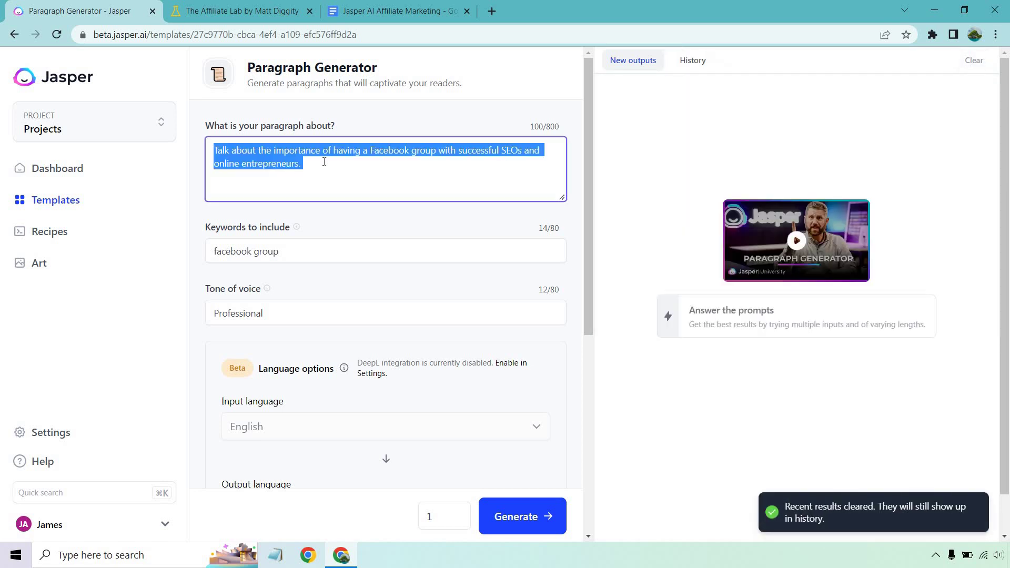
type("Talk abou")
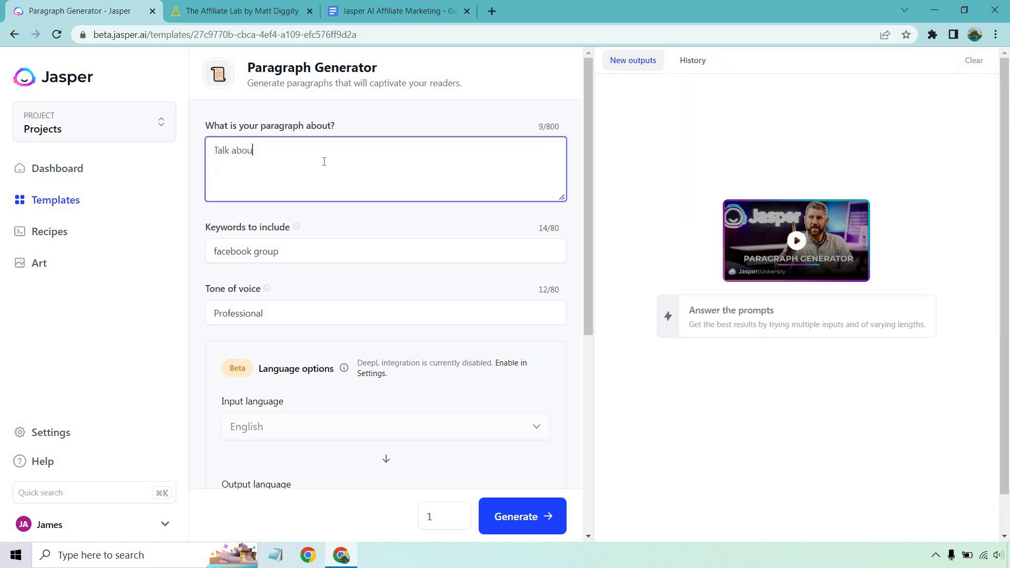
type("t the benefits of automation for email")
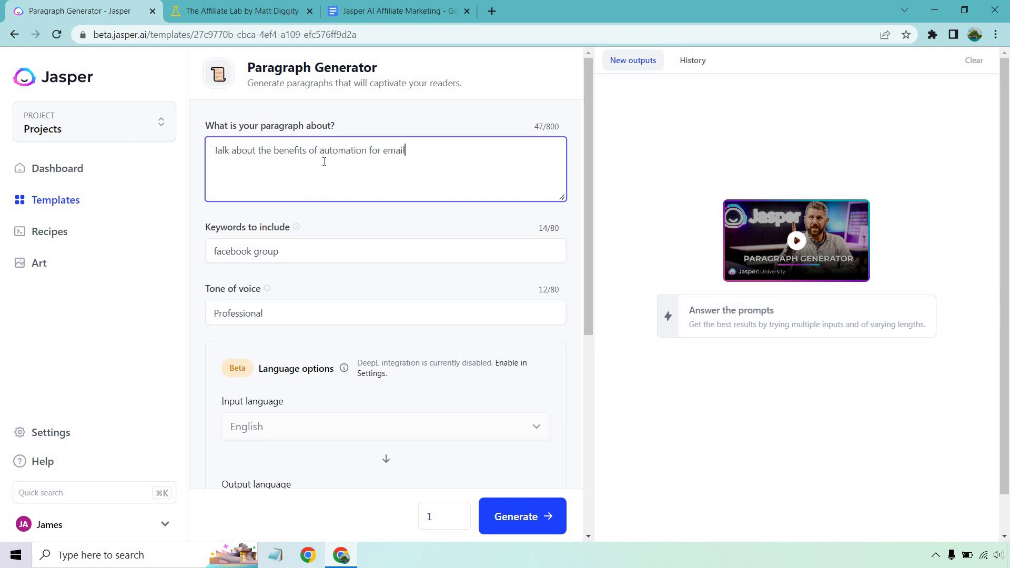
type(" marketing, and how it can ")
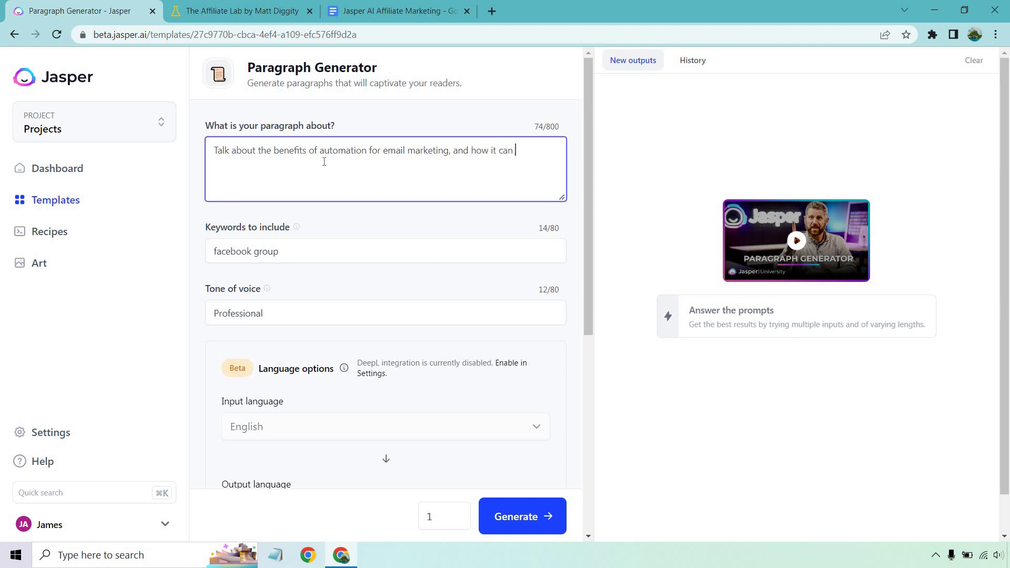
type("make you more money.")
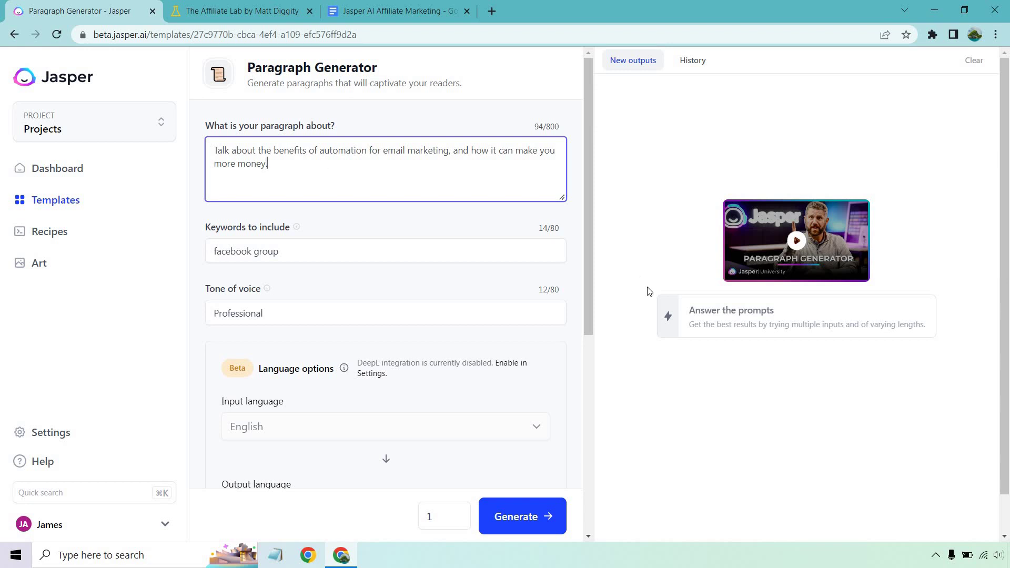
left_click(573, 454)
left_click(528, 519)
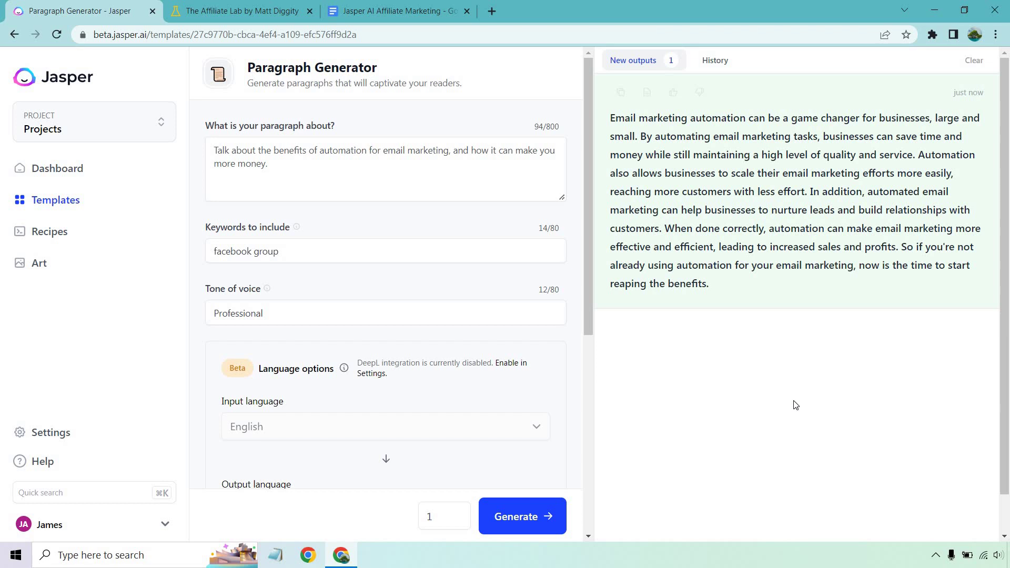
- Copy the generated email marketing automation paragraph into the Google Doc below the Facebook group paragraph, and return to Jasper
left_click(620, 93)
left_click(400, 11)
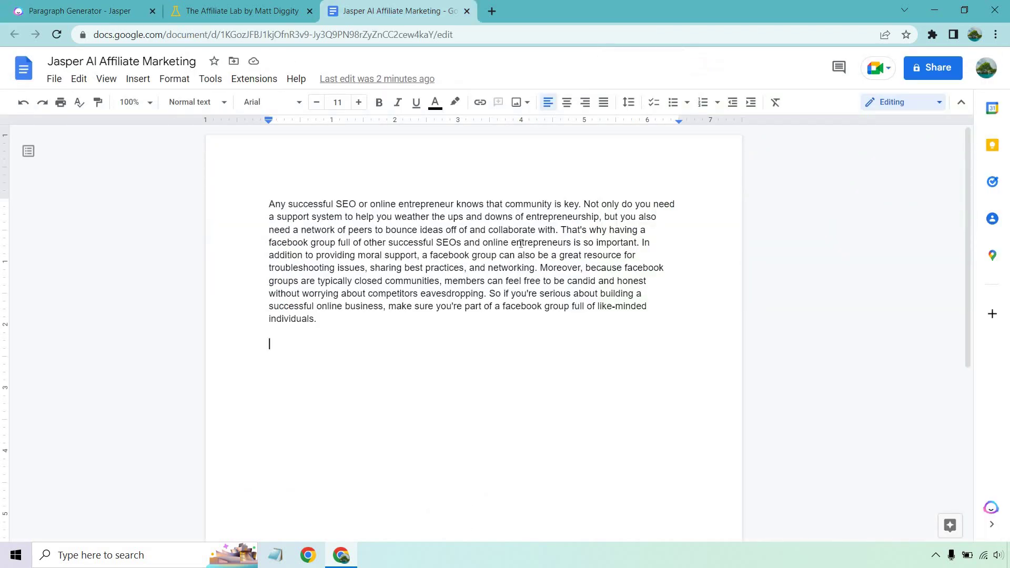
key("ctrl+v")
left_click(79, 10)
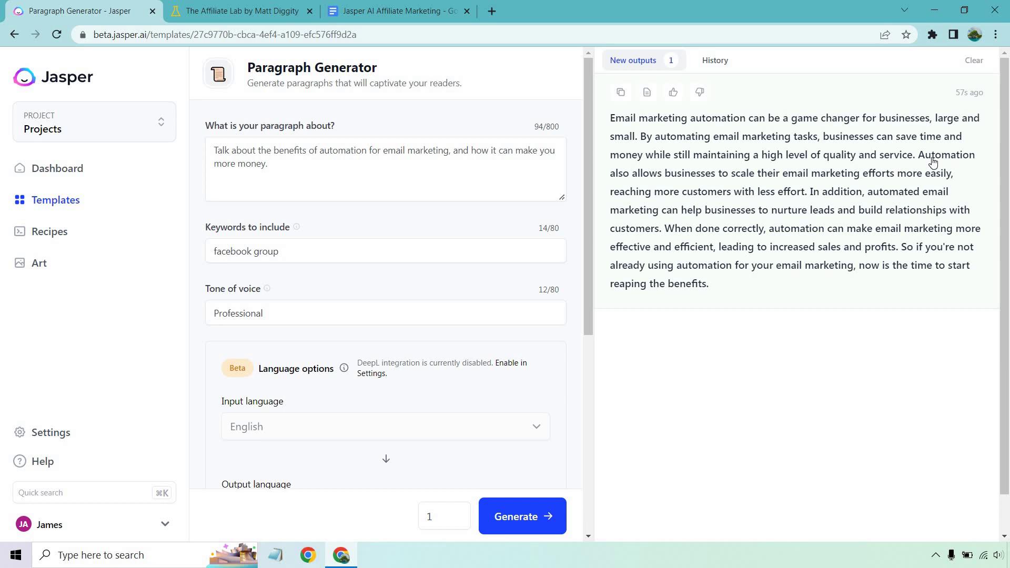
- Review the Affiliate Email Marketing Masterclass description on the Affiliate Lab page, and return to Jasper's Paragraph Generator
left_click(253, 12)
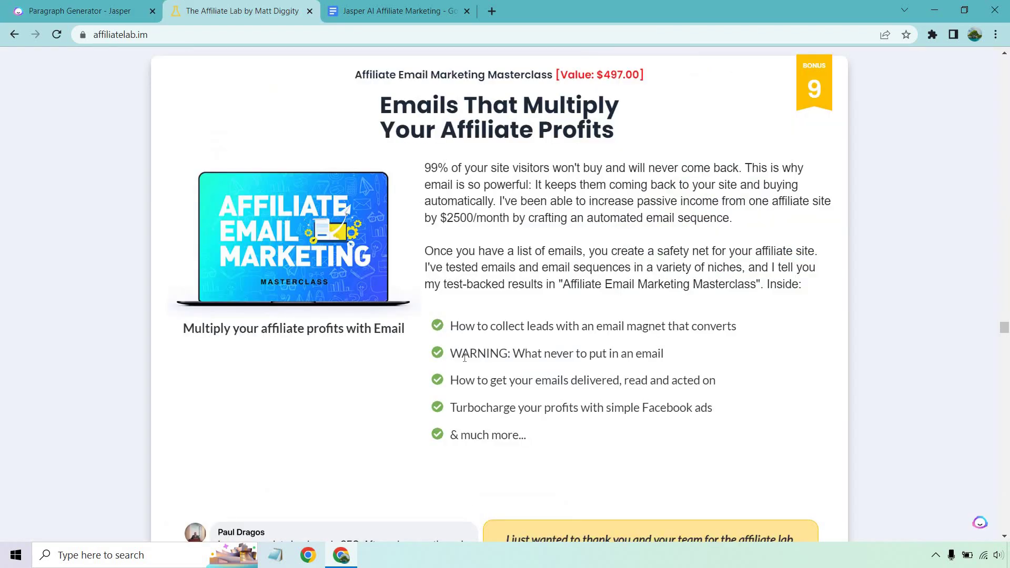
left_click_drag(813, 287, 424, 167)
left_click(920, 178)
left_click(79, 10)
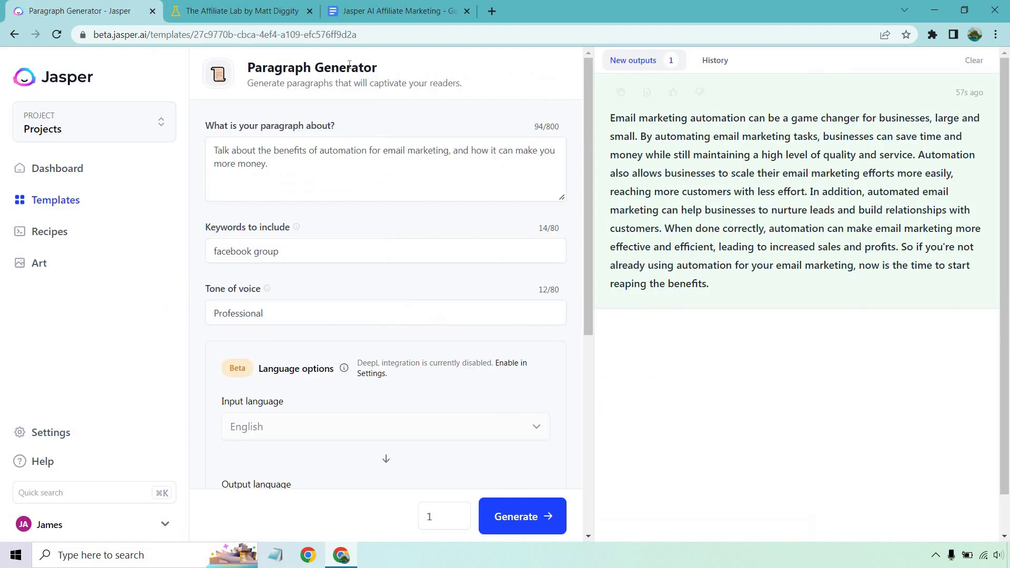